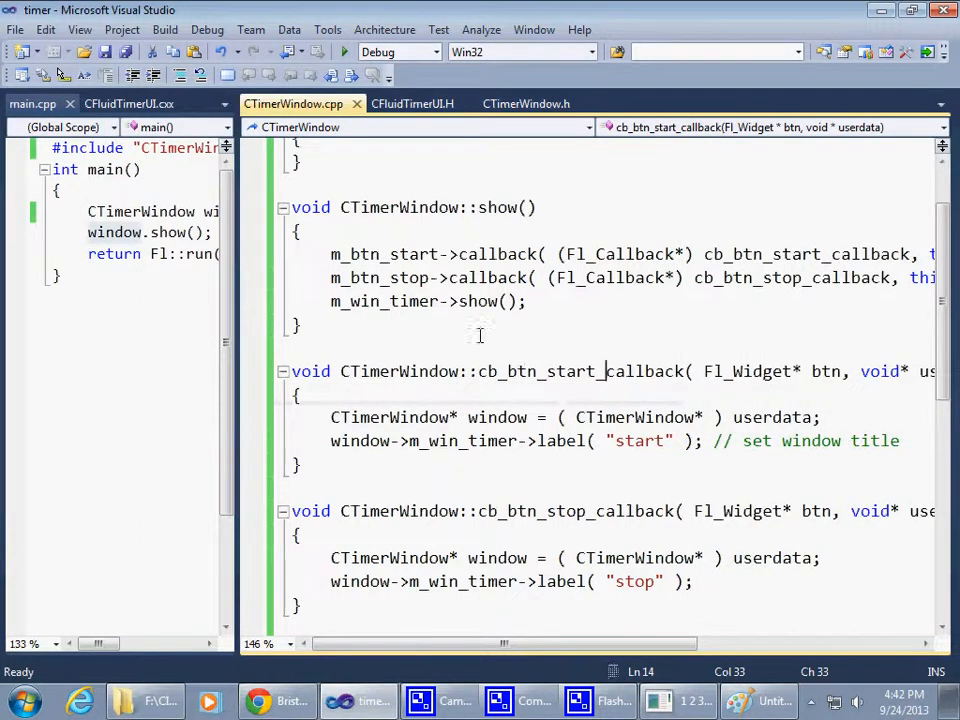
# Step: Build the whole timer solution via Build Solution and glance at the FLTK event-loop diagram
pyautogui.click(165, 29)
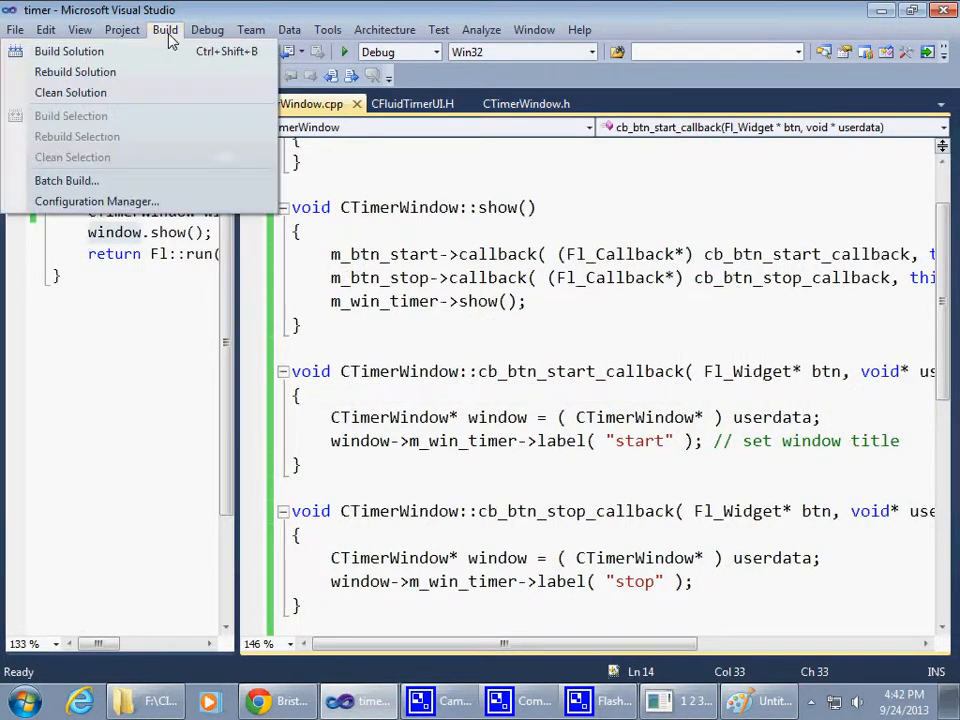
pyautogui.click(176, 51)
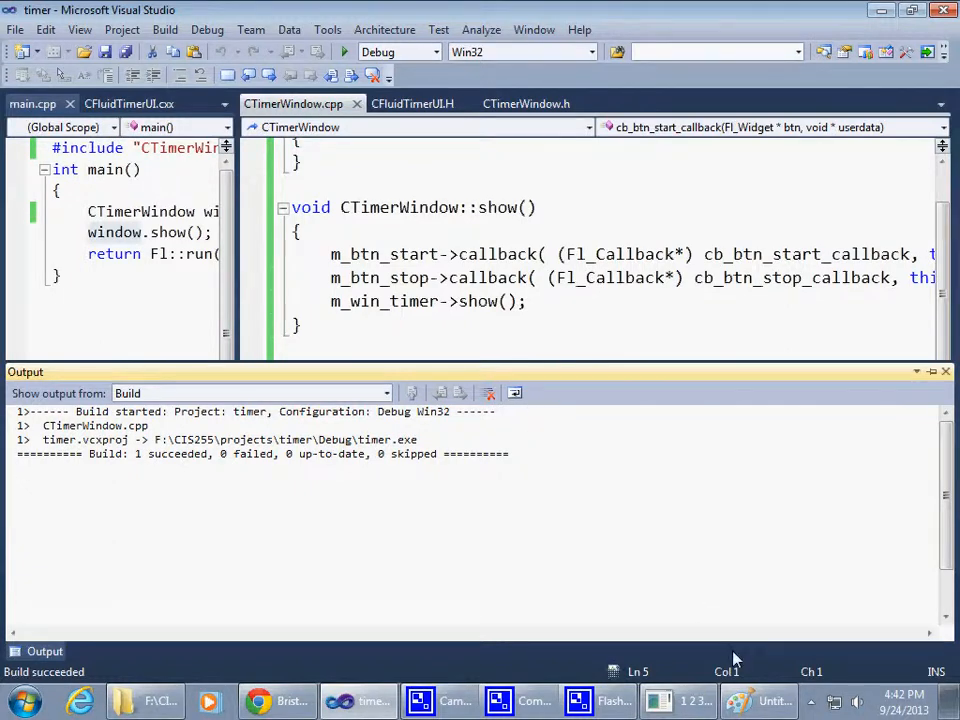
pyautogui.click(756, 702)
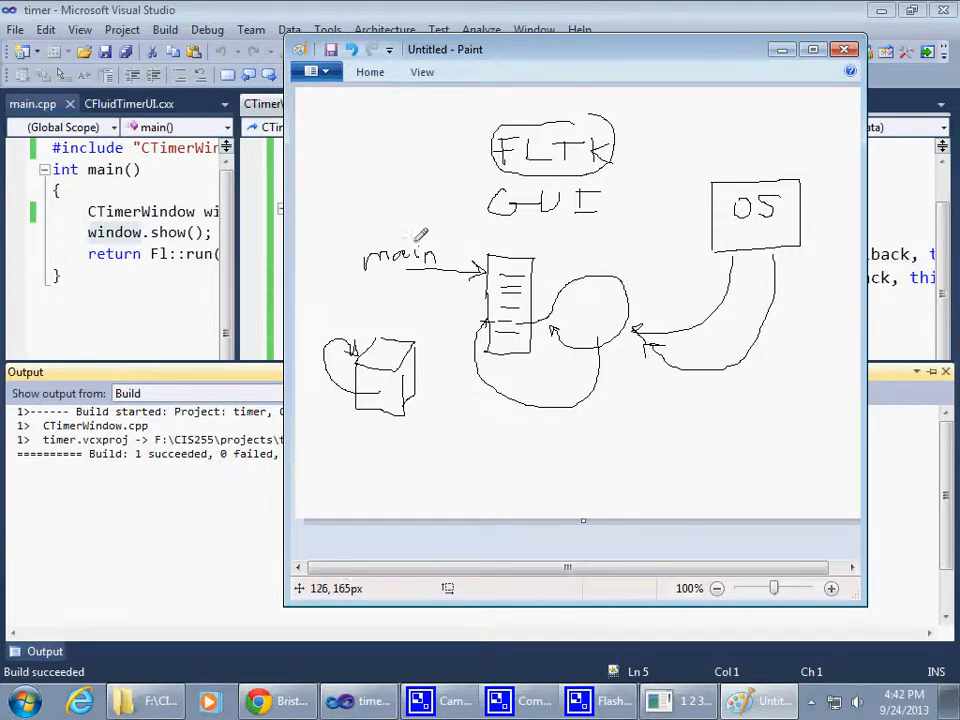
# Step: Inspect the window identifier in main.cpp and window/label in the start callback
pyautogui.click(105, 232)
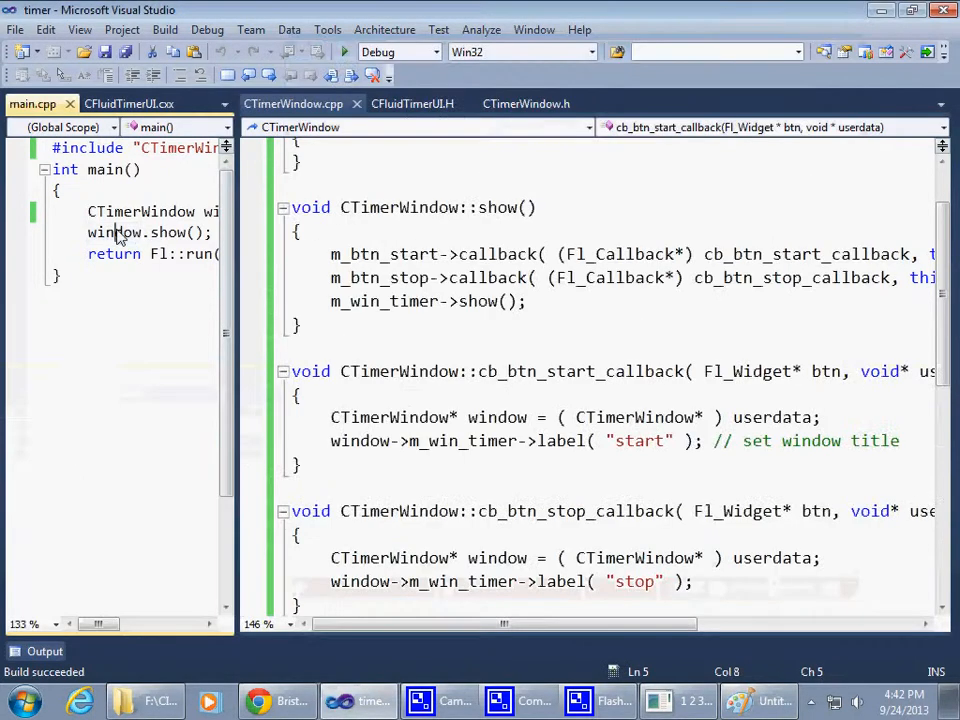
pyautogui.doubleClick(105, 232)
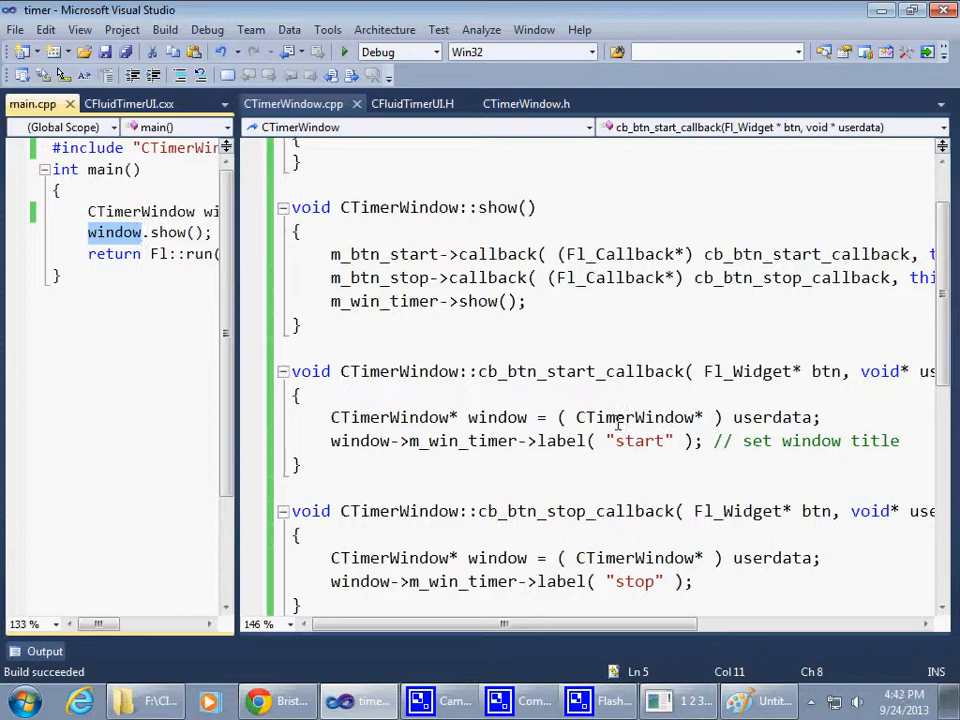
pyautogui.doubleClick(500, 418)
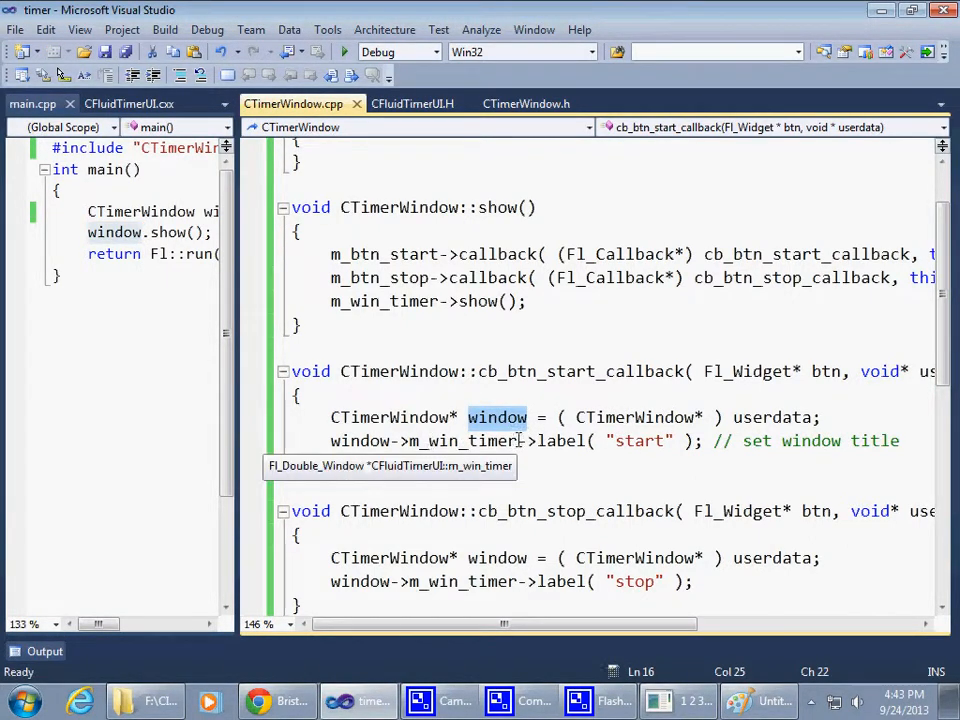
pyautogui.doubleClick(560, 441)
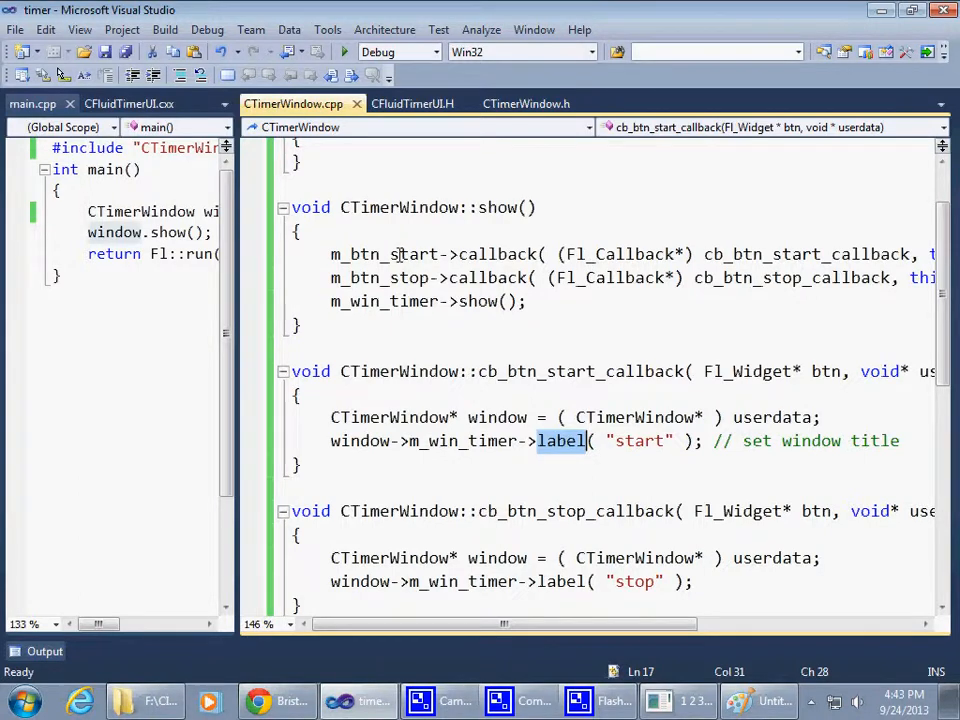
# Step: Run the timer app with F5, move its window aside and try Start then Stop
pyautogui.press('F5')
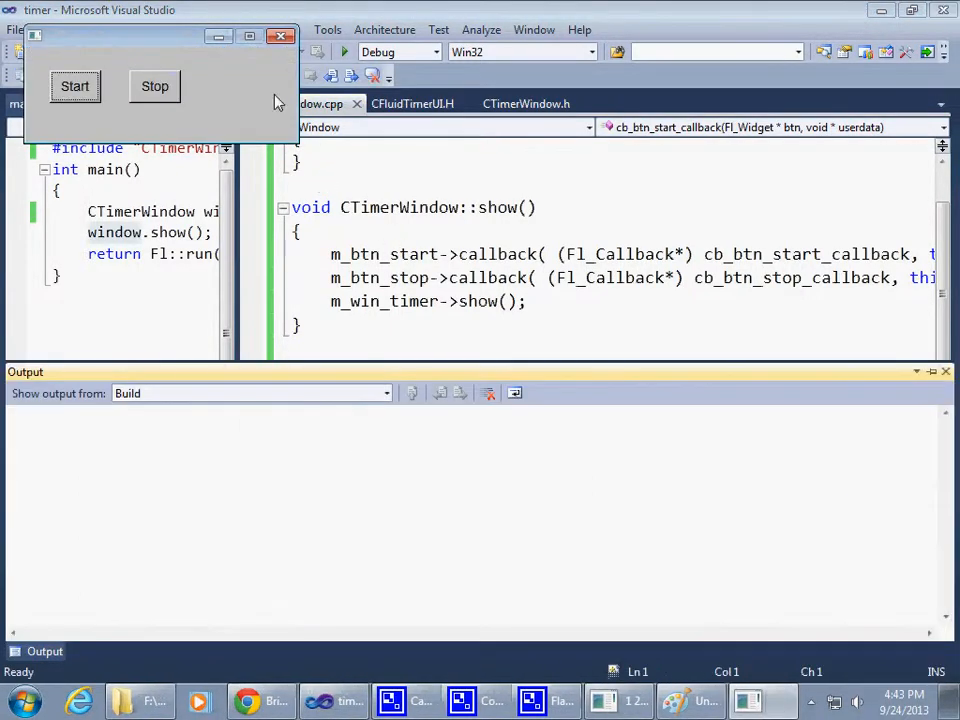
pyautogui.click(75, 86)
pyautogui.moveTo(128, 44); pyautogui.dragTo(215, 114)
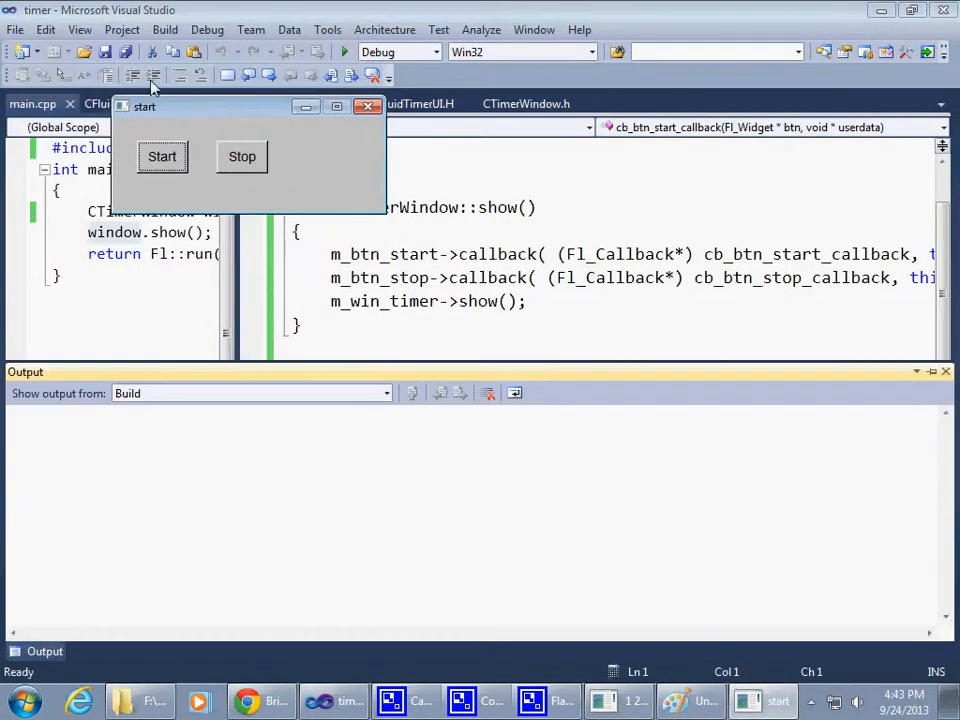
pyautogui.click(242, 156)
# Step: Alternate Start and Stop to retitle the window 'start'/'stop', then close the app
pyautogui.click(162, 156)
pyautogui.click(242, 156)
pyautogui.click(162, 156)
pyautogui.click(242, 156)
pyautogui.click(170, 160)
pyautogui.click(367, 106)
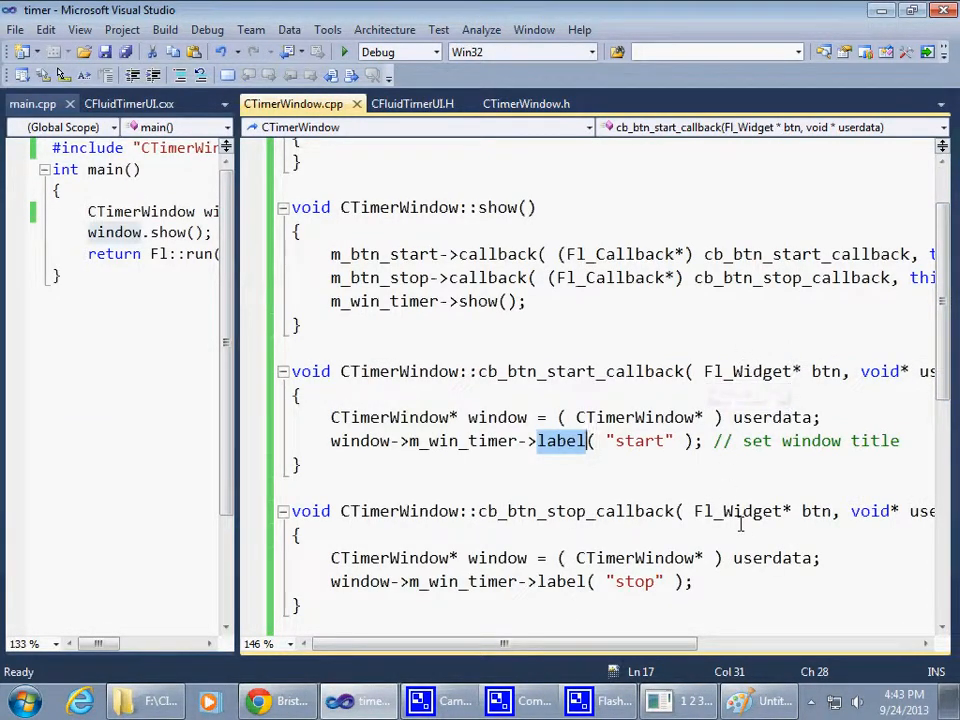
pyautogui.press('F5')
pyautogui.click(754, 73)
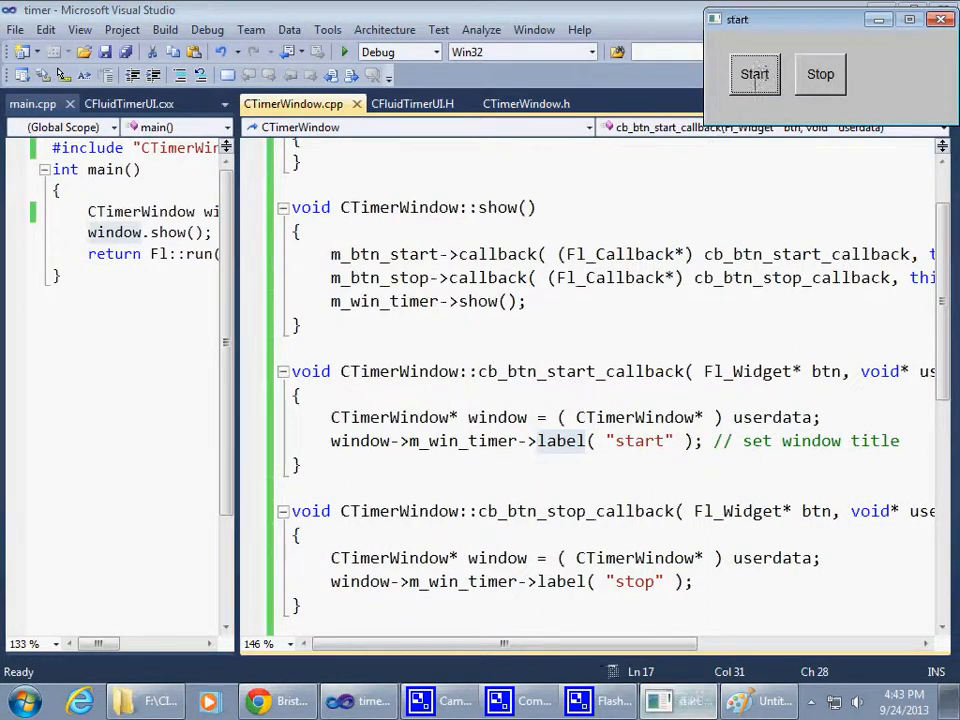
pyautogui.click(611, 12)
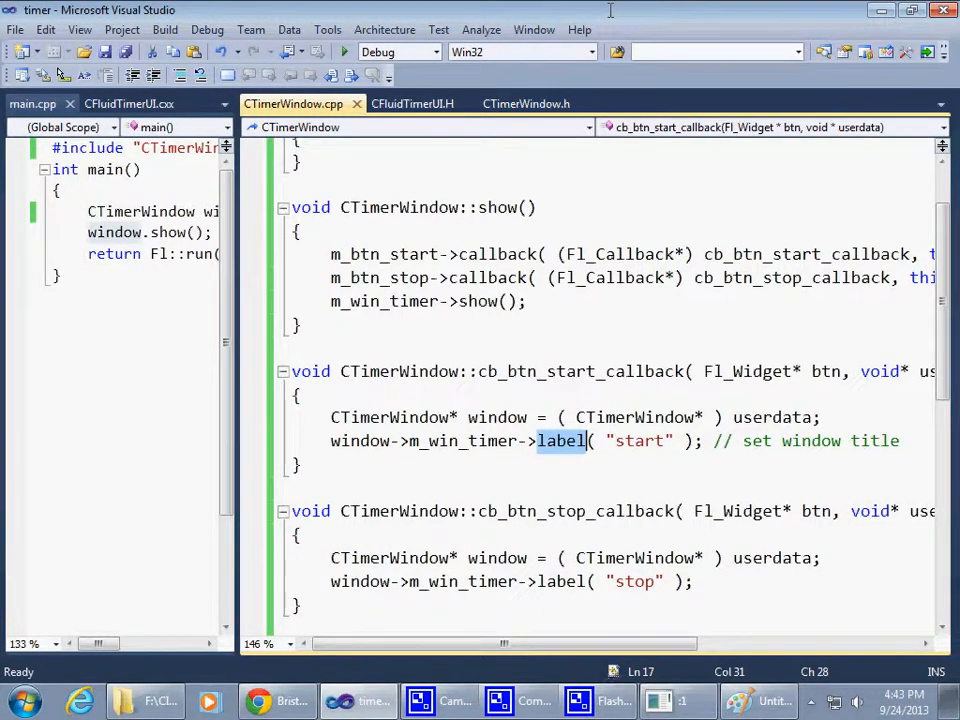
pyautogui.click(455, 186)
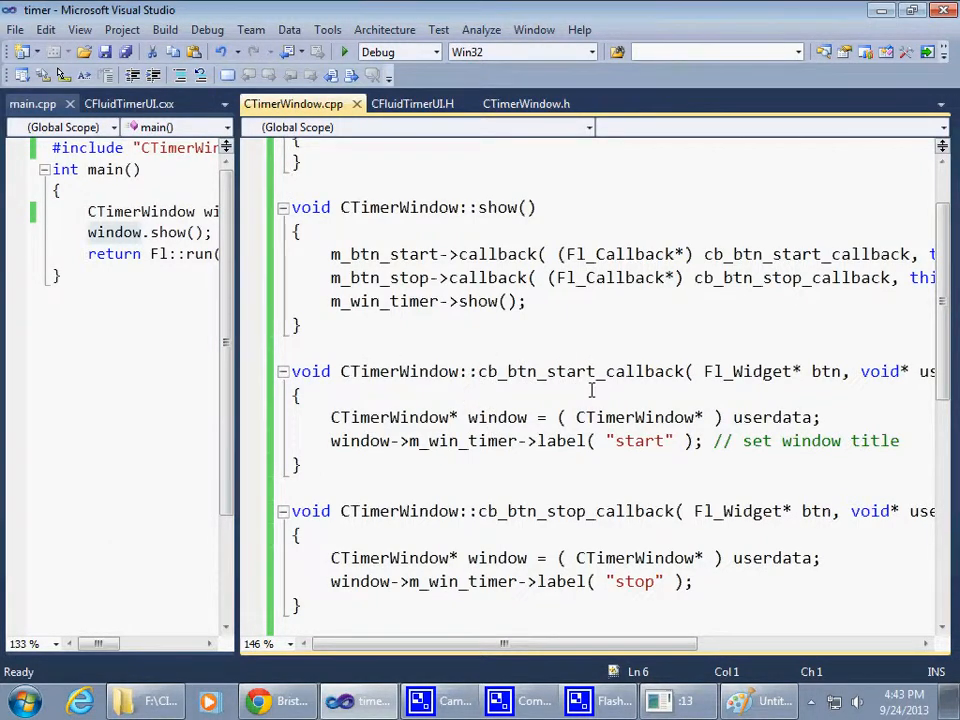
pyautogui.keyDown('ctrl'); pyautogui.scroll(-1, 591, 390); pyautogui.keyUp('ctrl')
pyautogui.scroll(-1, 591, 390)
pyautogui.scroll(-1, 580, 370)
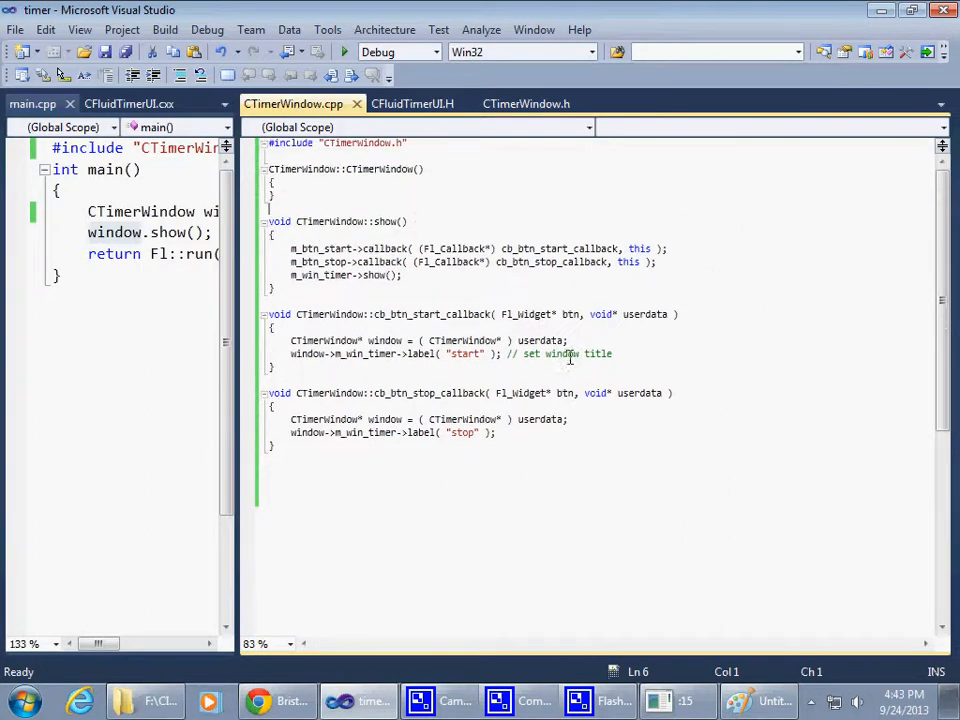
# Step: Widen the main.cpp pane and show the CTimerWindow.h header in the right pane
pyautogui.moveTo(232, 350); pyautogui.dragTo(505, 350)
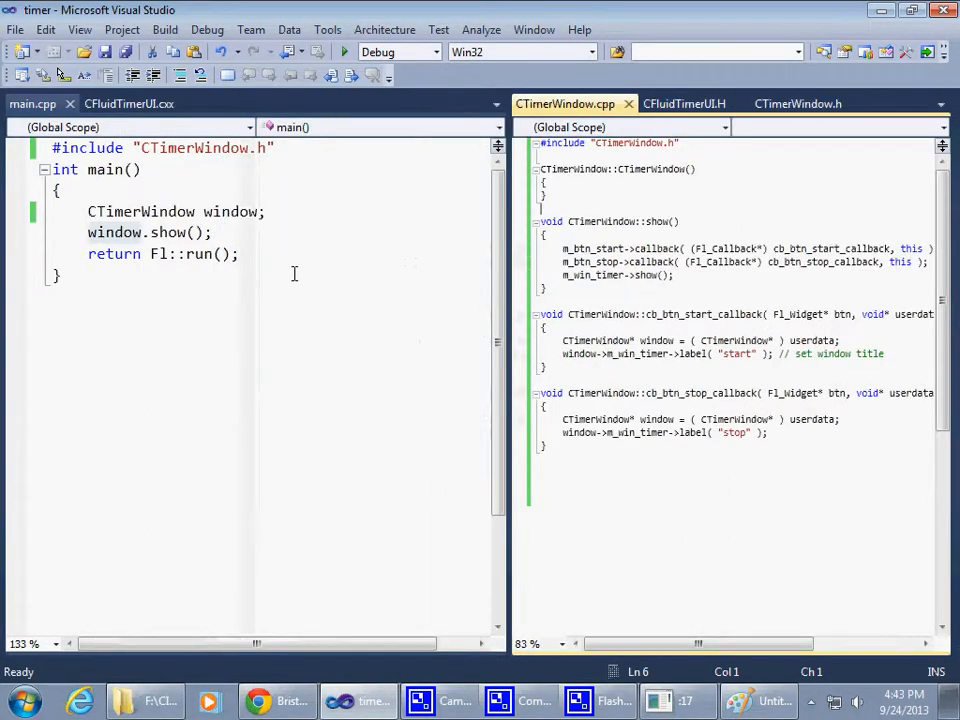
pyautogui.scroll(-1, 663, 233)
pyautogui.click(663, 233)
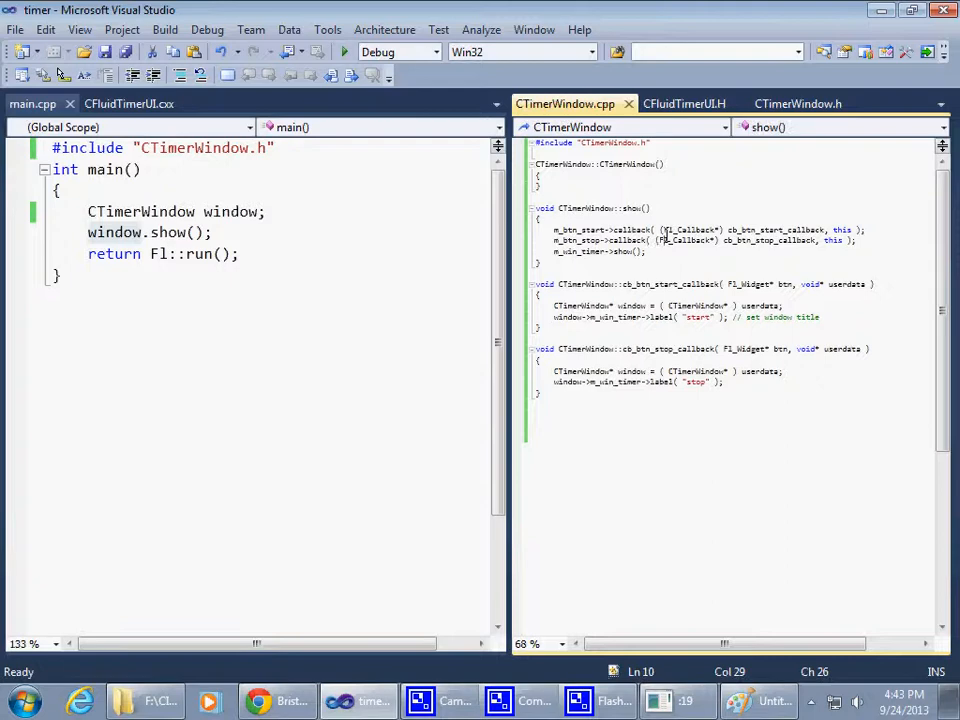
pyautogui.keyDown('ctrl'); pyautogui.scroll(1, 673, 330); pyautogui.keyUp('ctrl')
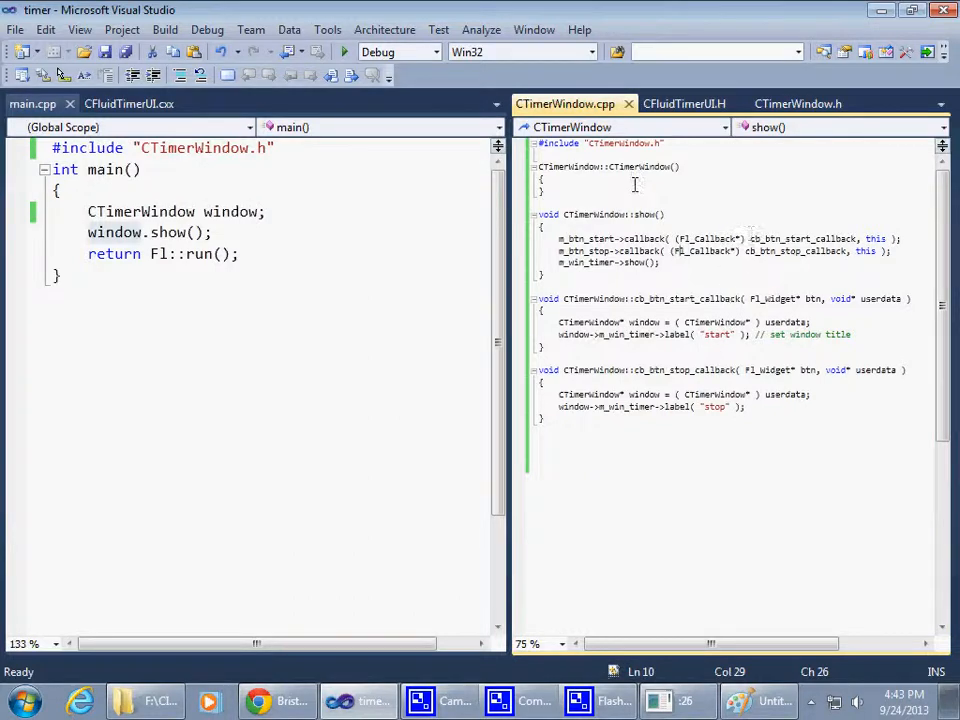
pyautogui.click(798, 104)
pyautogui.click(737, 296)
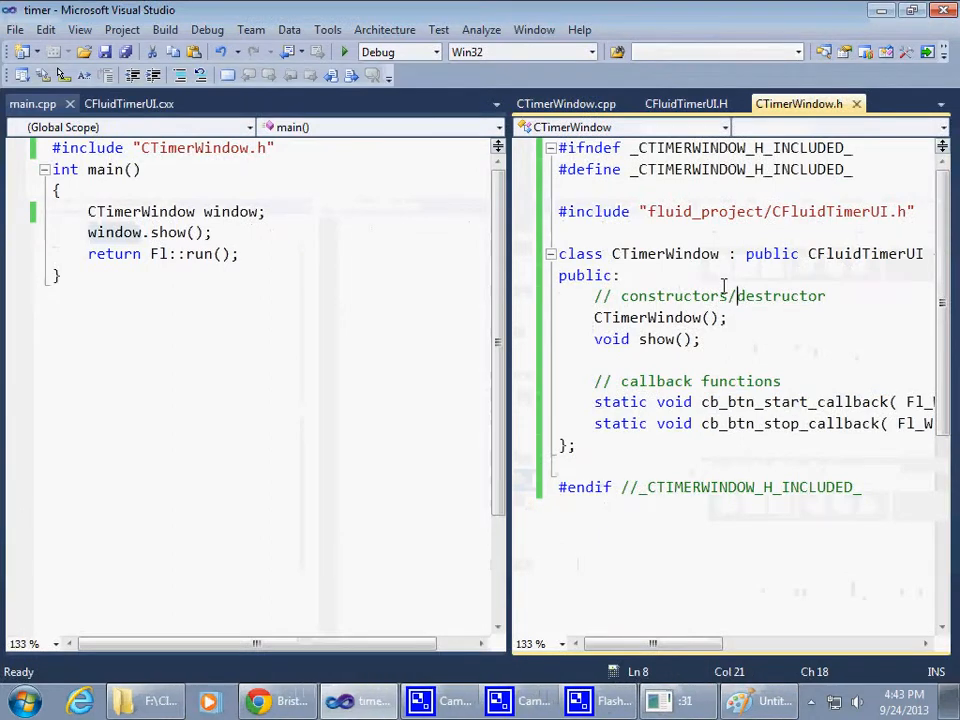
pyautogui.moveTo(513, 296); pyautogui.dragTo(330, 296)
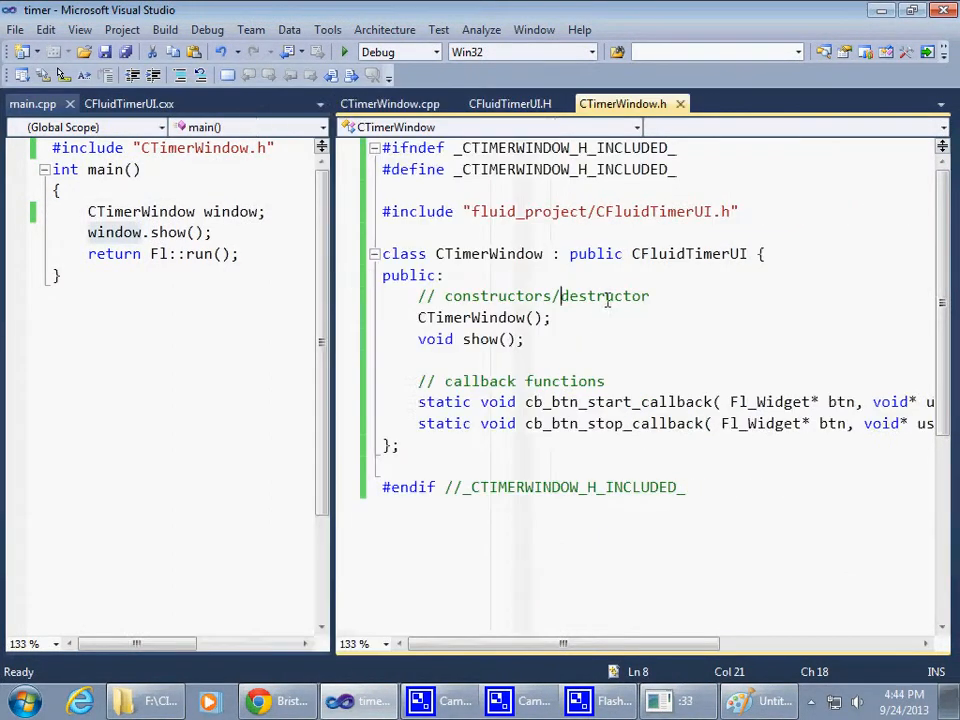
pyautogui.scroll(-3, 676, 296)
pyautogui.click(600, 385)
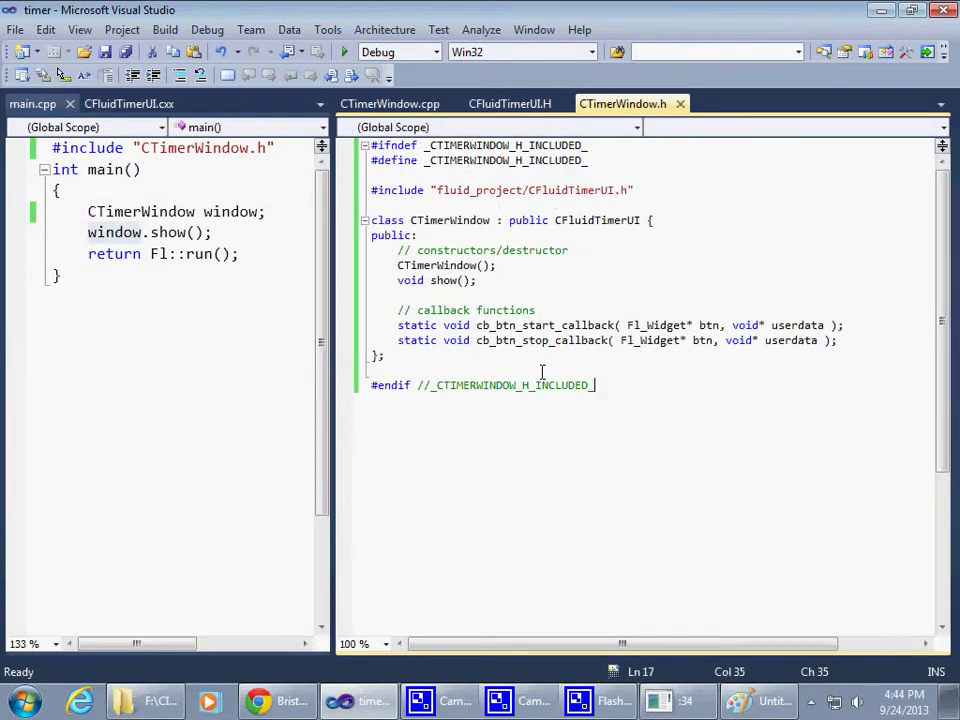
pyautogui.click(440, 265)
pyautogui.click(446, 281)
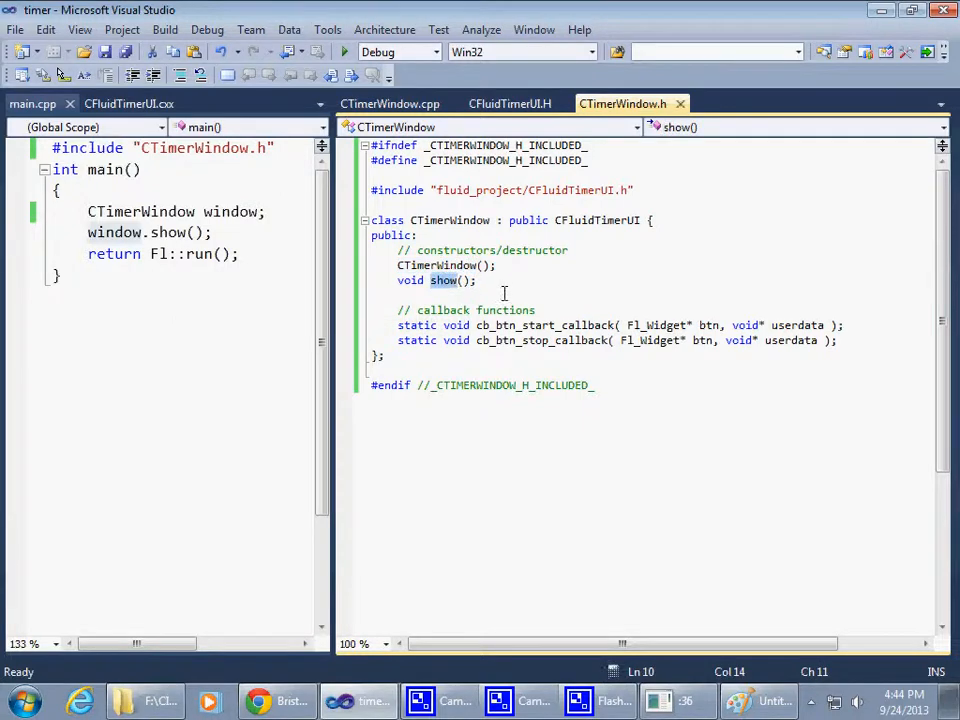
pyautogui.click(528, 325)
pyautogui.moveTo(518, 325)
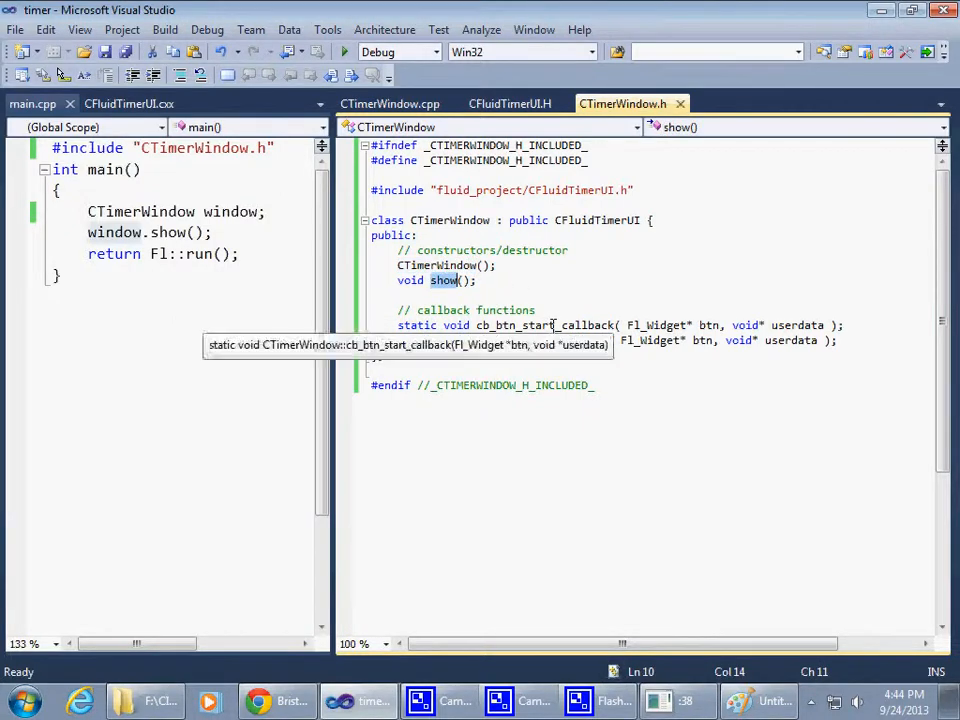
pyautogui.click(553, 340)
pyautogui.click(560, 325)
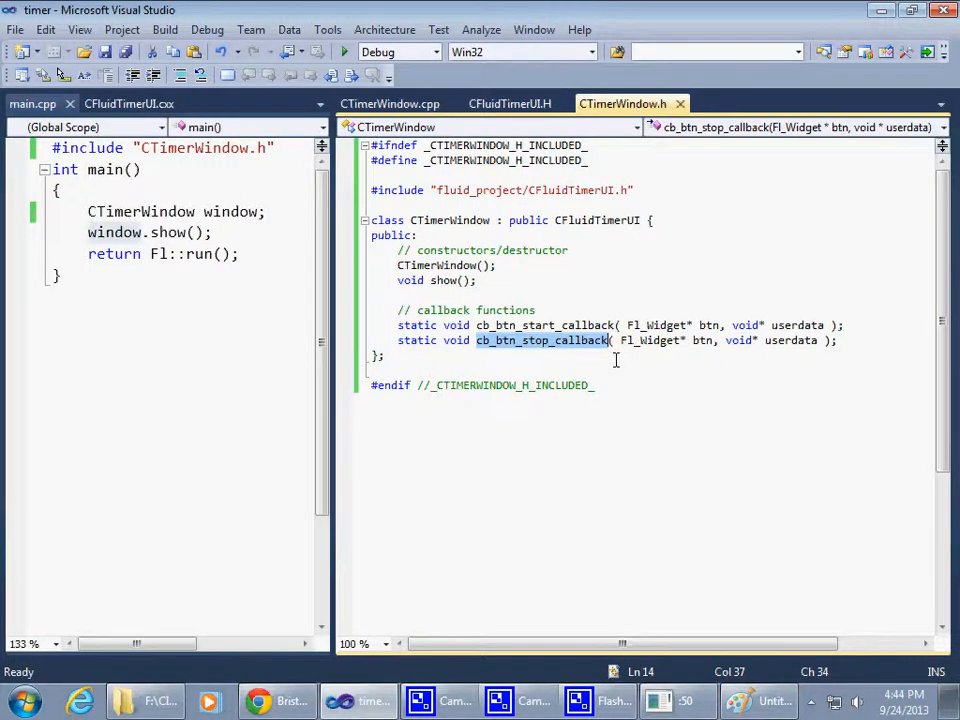
# Step: Switch the right pane back to CTimerWindow.cpp, review the constructor and stop callback, then bring up the recorder
pyautogui.click(389, 103)
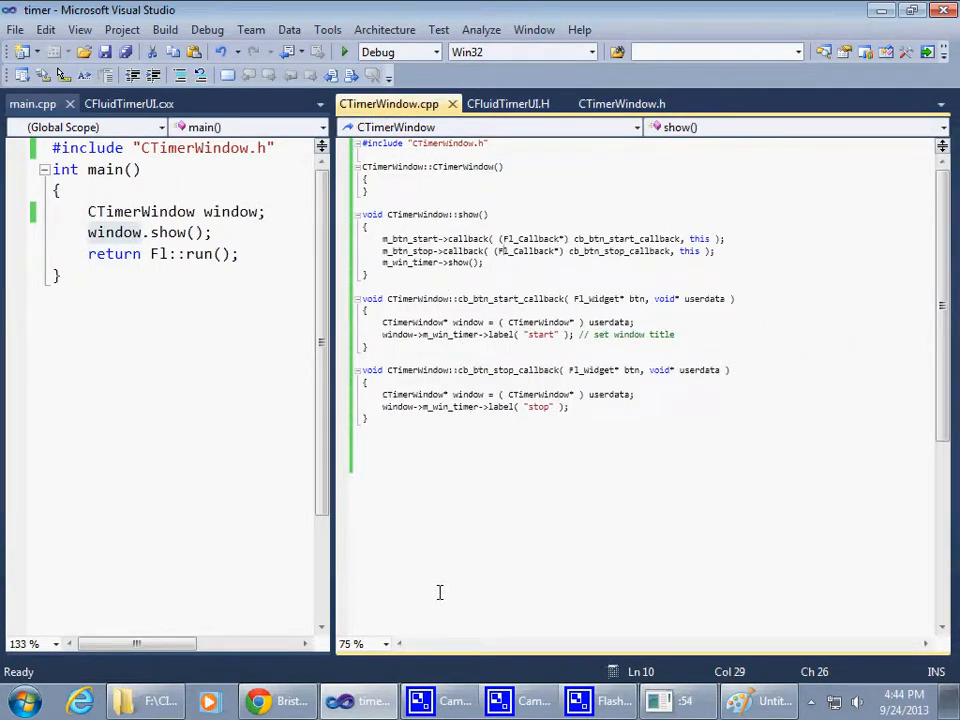
pyautogui.doubleClick(463, 166)
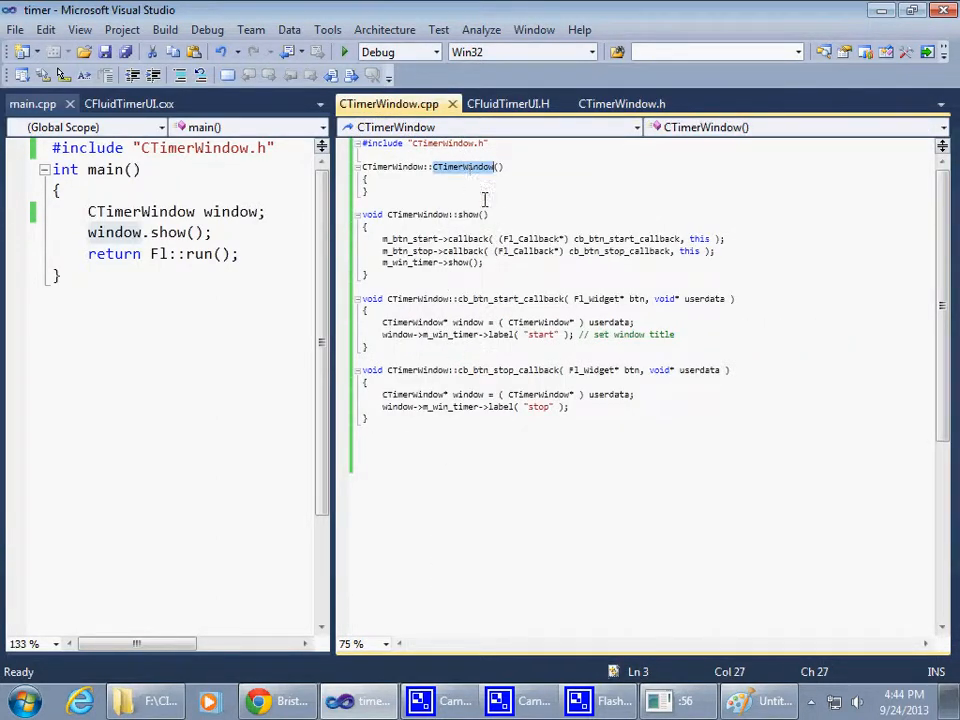
pyautogui.moveTo(468, 239)
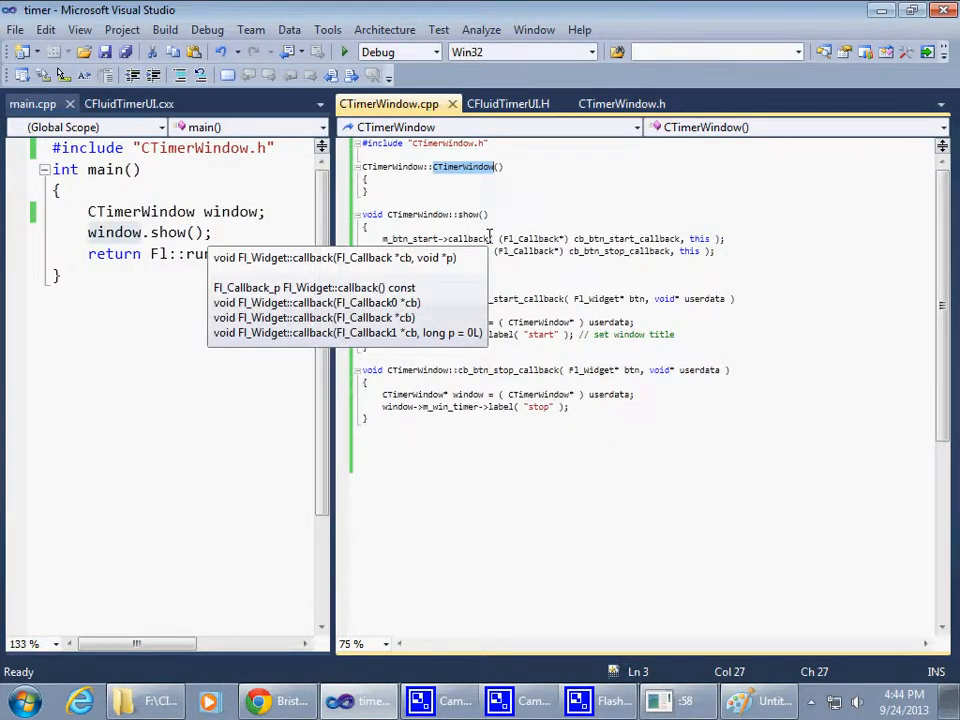
pyautogui.click(586, 383)
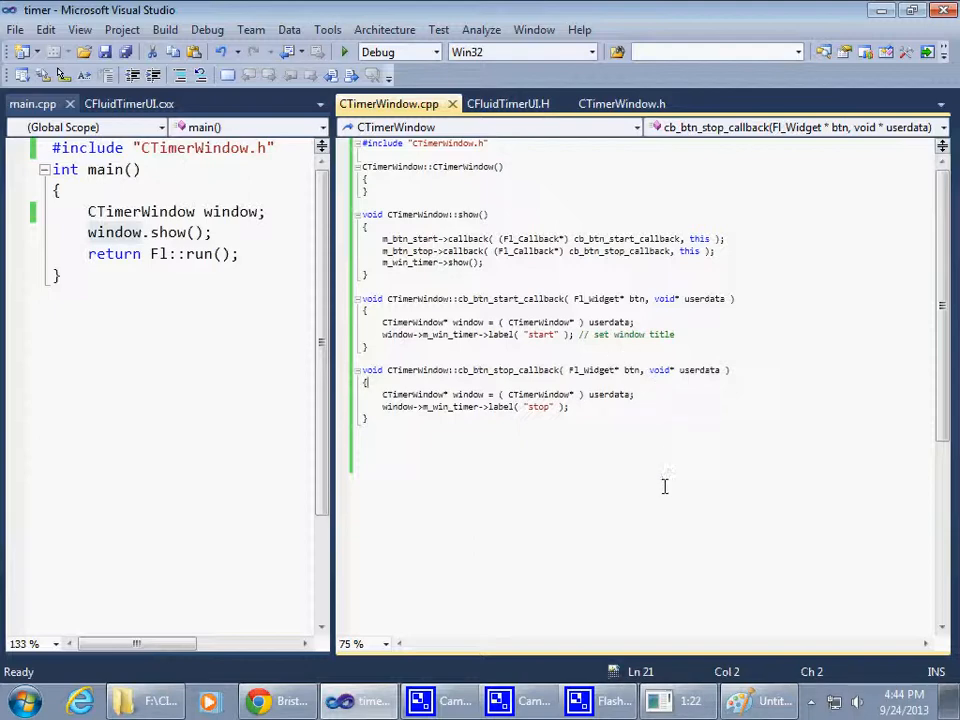
pyautogui.click(688, 698)
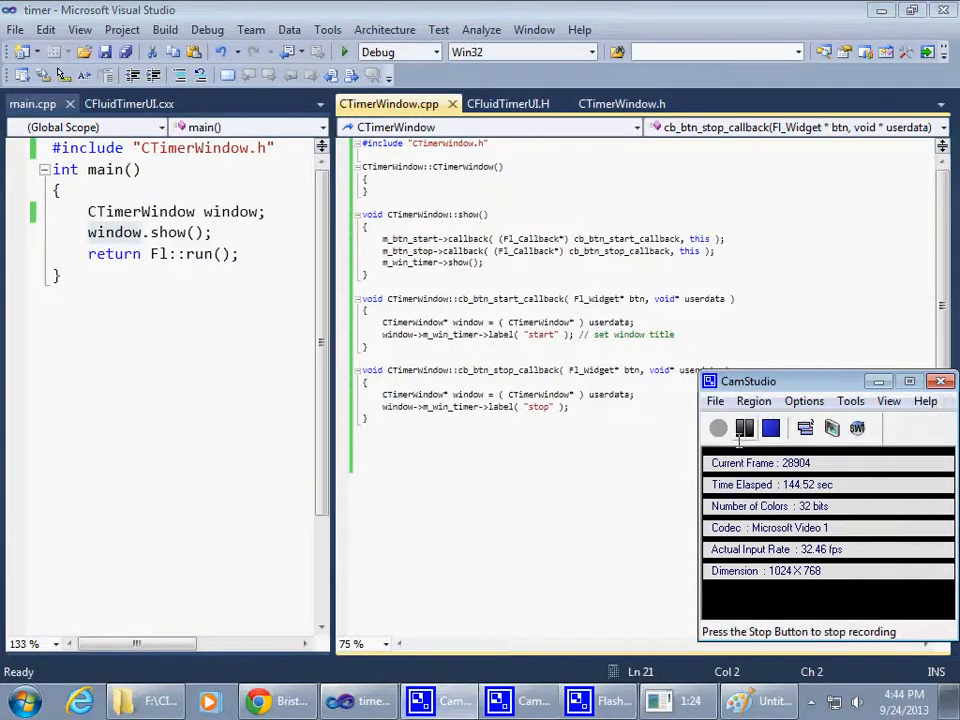